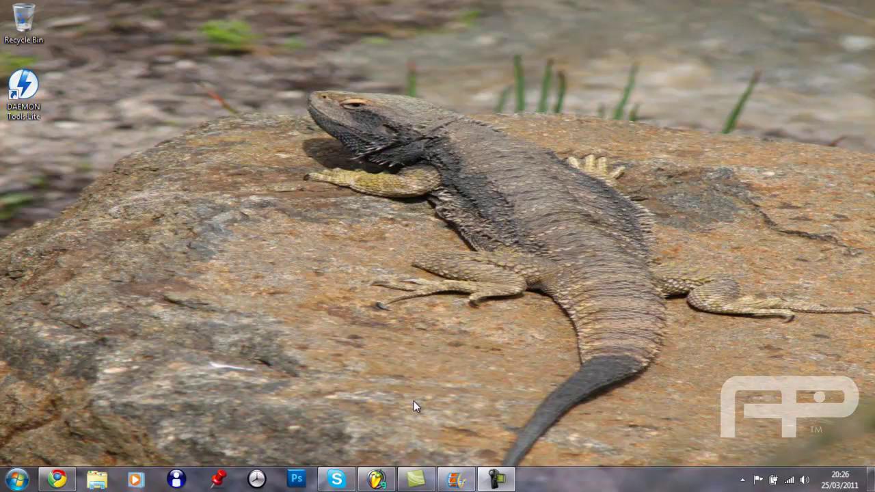
- Launch Windows Live Movie Maker from the taskbar to get a blank My Movie project
{"action": "left_click", "coordinate": [457, 477]}
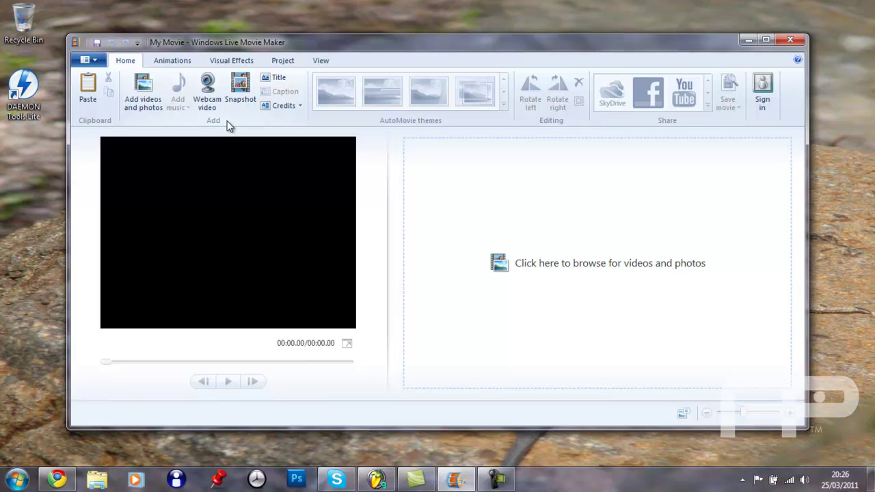
{"action": "left_click", "coordinate": [274, 79]}
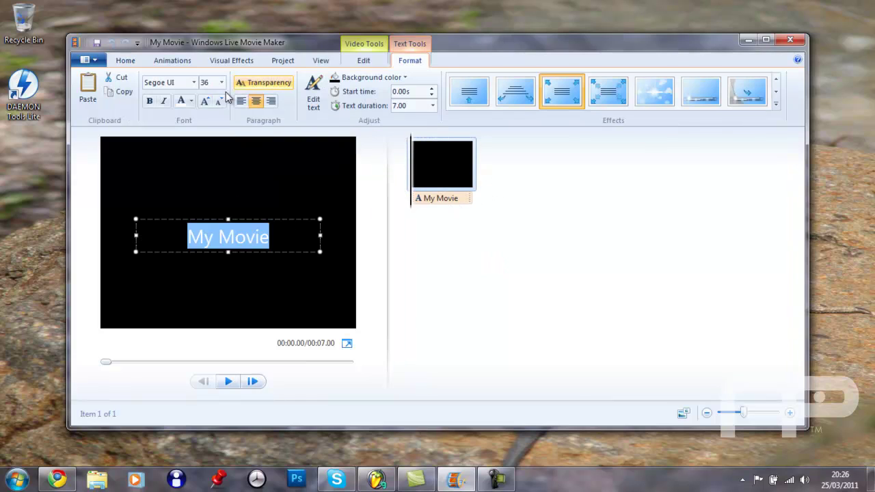
{"action": "left_click", "coordinate": [572, 99]}
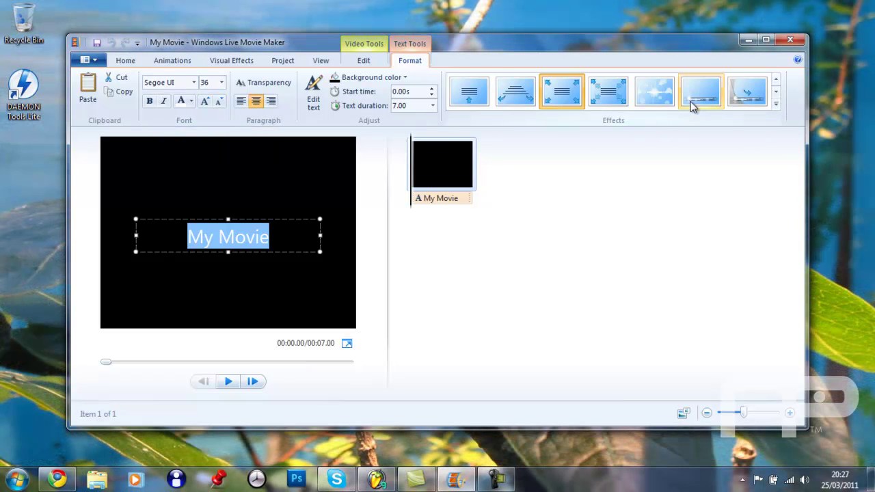
{"action": "left_click", "coordinate": [650, 102]}
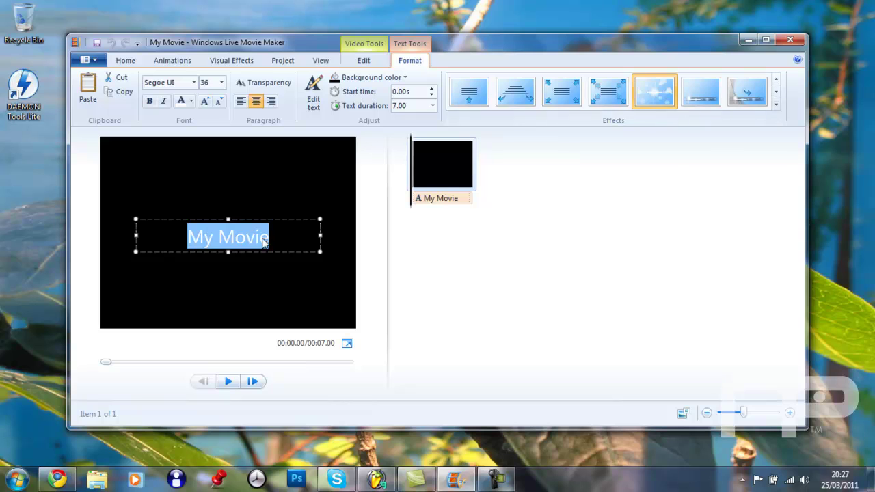
{"action": "left_click_drag", "start_coordinate": [116, 368], "coordinate": [66, 360]}
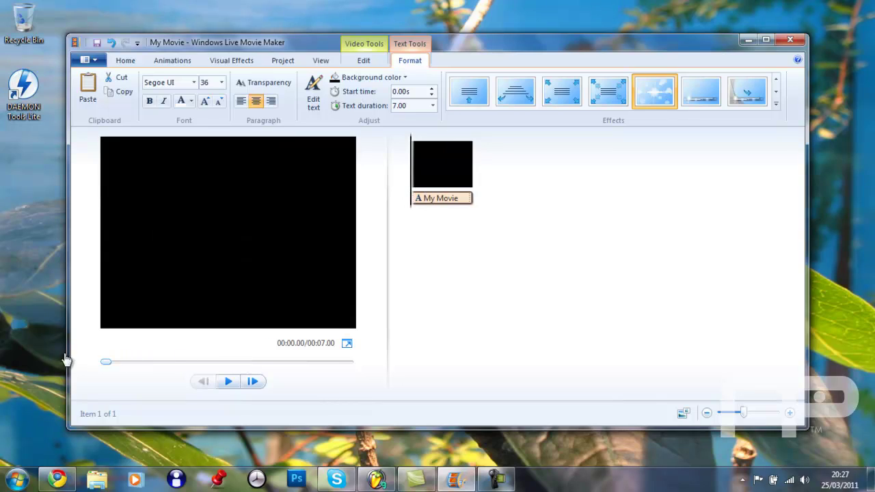
{"action": "left_click", "coordinate": [776, 91]}
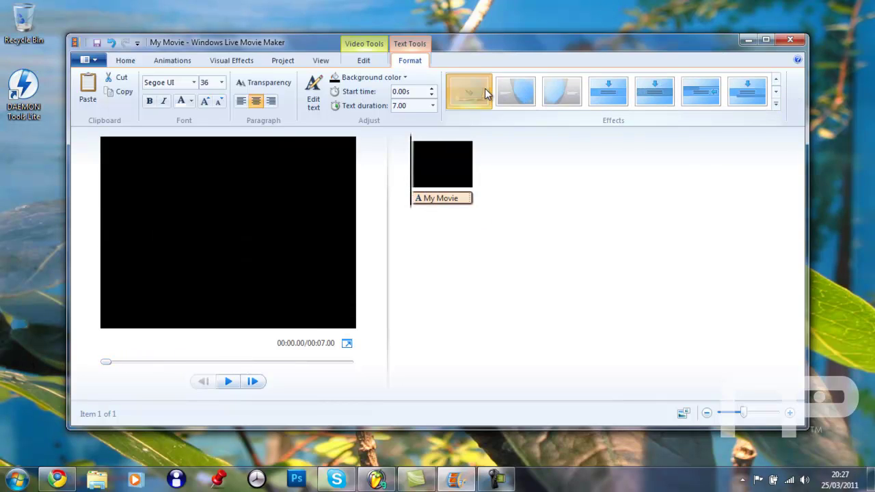
{"action": "left_click", "coordinate": [487, 93]}
{"action": "mouse_move", "coordinate": [107, 362]}
{"action": "left_mouse_down"}
{"action": "mouse_move", "coordinate": [293, 363]}
{"action": "mouse_move", "coordinate": [105, 362]}
{"action": "left_mouse_up"}
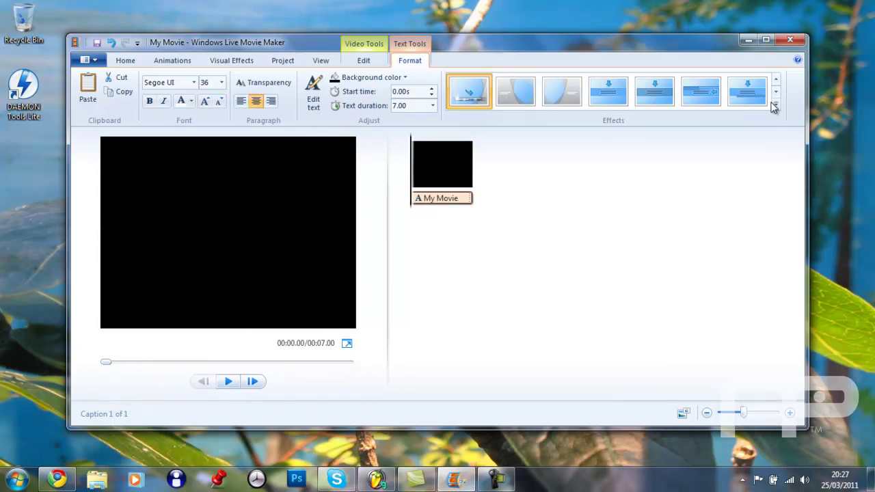
{"action": "left_click", "coordinate": [775, 91]}
{"action": "left_click", "coordinate": [775, 80]}
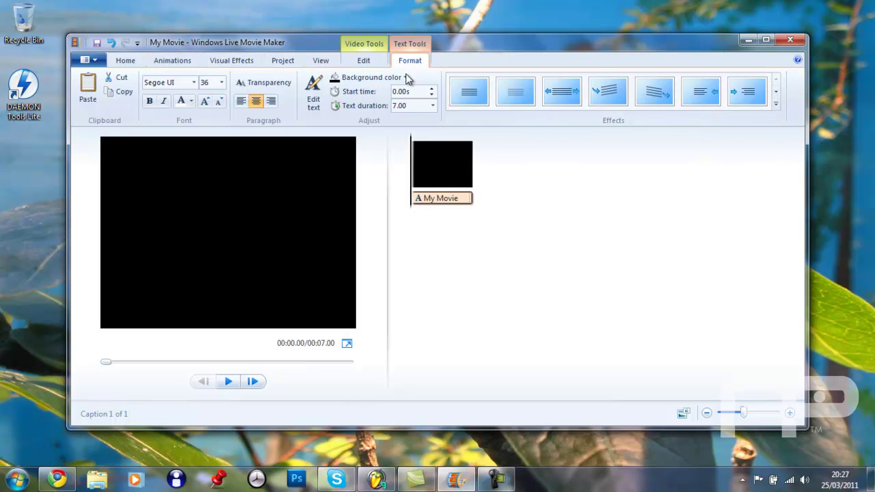
{"action": "left_click", "coordinate": [365, 64]}
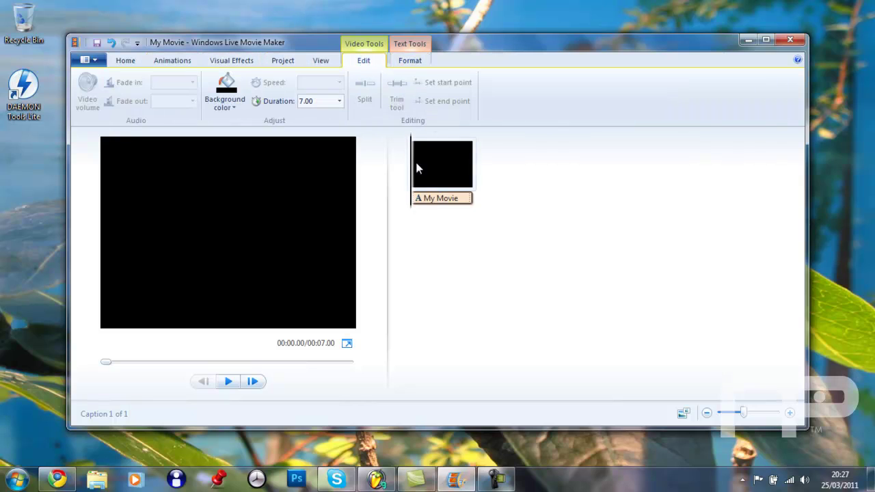
{"action": "left_click_drag", "start_coordinate": [476, 203], "coordinate": [409, 176]}
{"action": "left_click", "coordinate": [476, 172]}
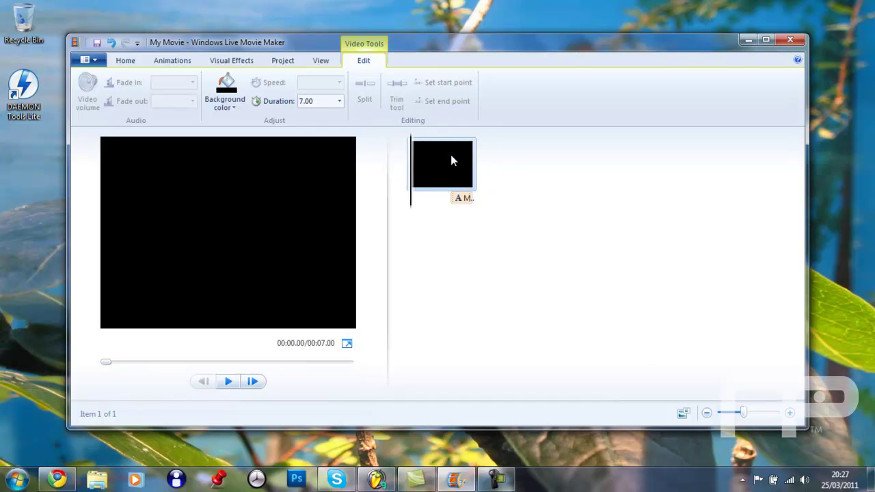
{"action": "key", "text": "Delete"}
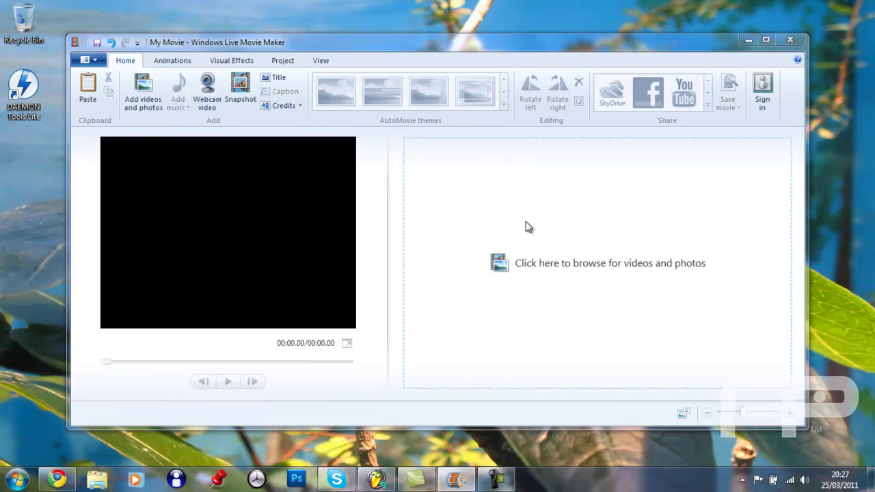
{"action": "left_click", "coordinate": [540, 263]}
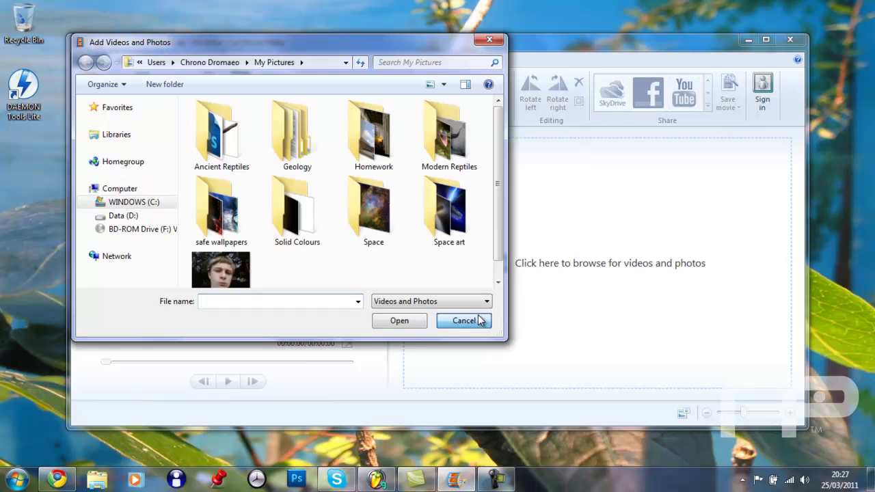
{"action": "left_click", "coordinate": [463, 320]}
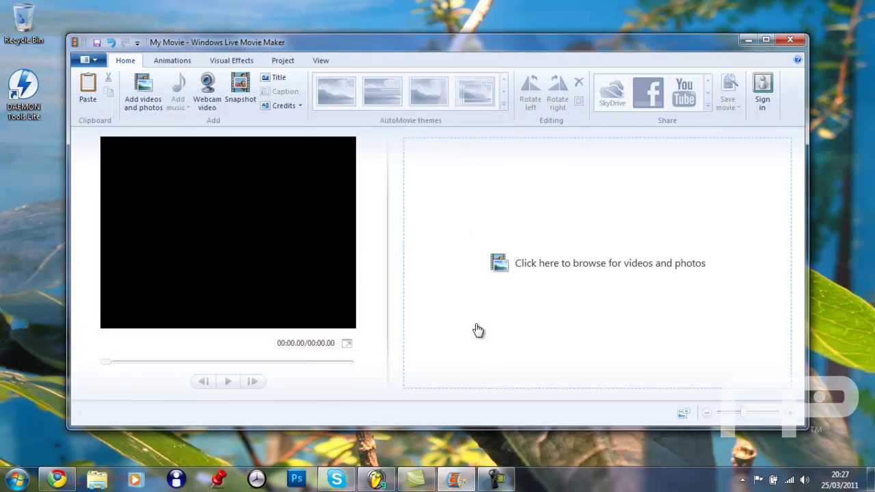
{"action": "left_click", "coordinate": [143, 89]}
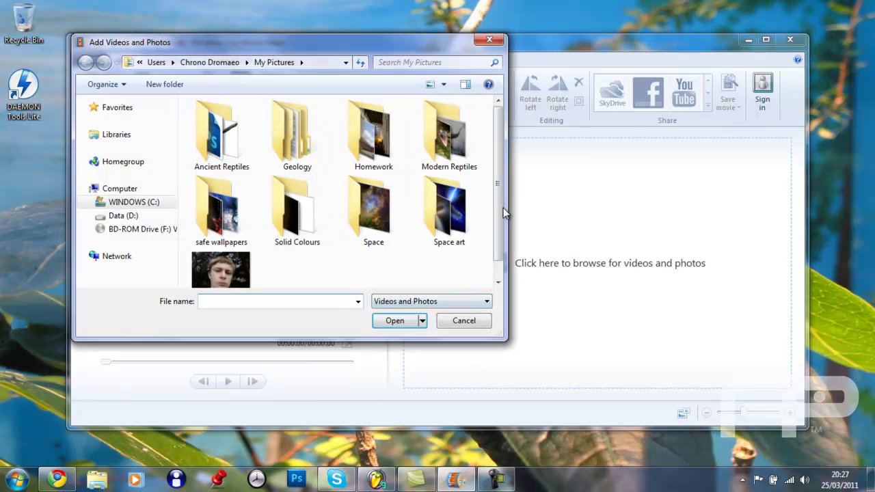
{"action": "scroll", "coordinate": [503, 212], "scroll_direction": "down", "scroll_amount": 1}
{"action": "left_click", "coordinate": [464, 321]}
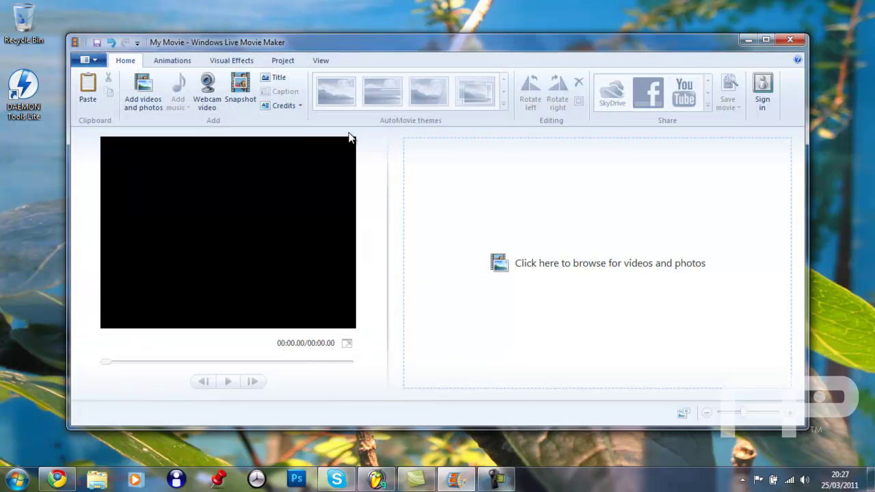
{"action": "left_click", "coordinate": [213, 102]}
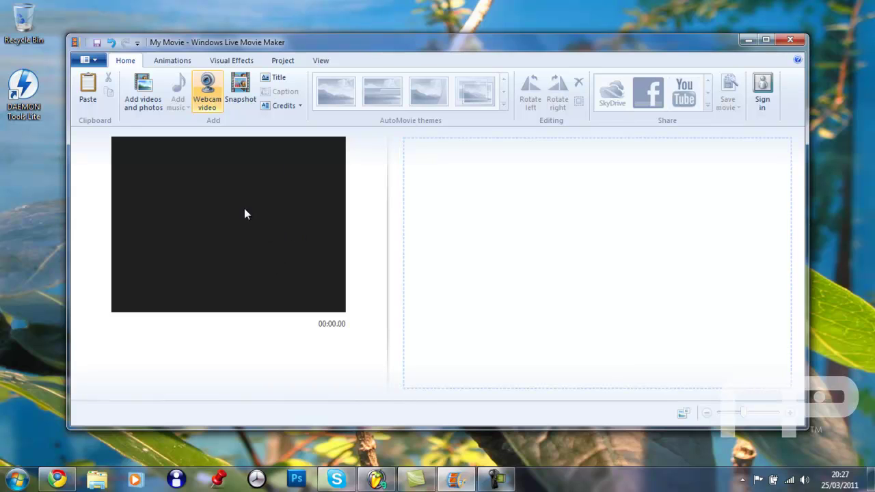
{"action": "left_click", "coordinate": [208, 102]}
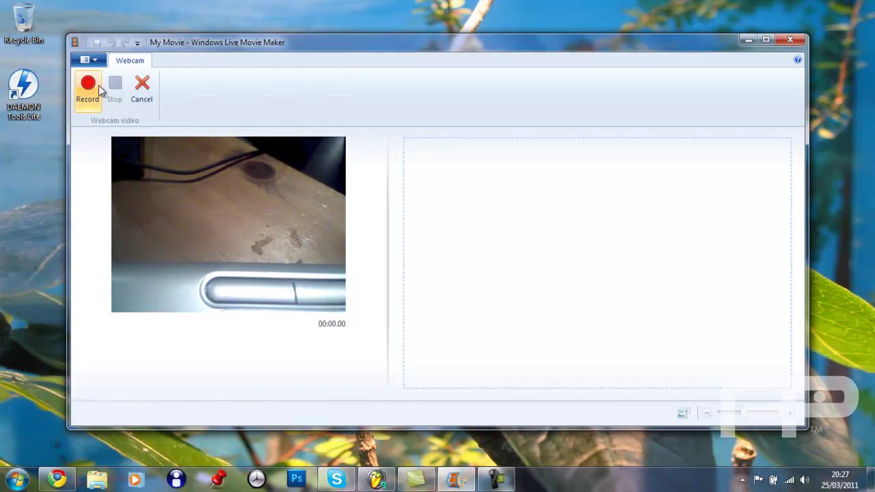
{"action": "left_click", "coordinate": [140, 84]}
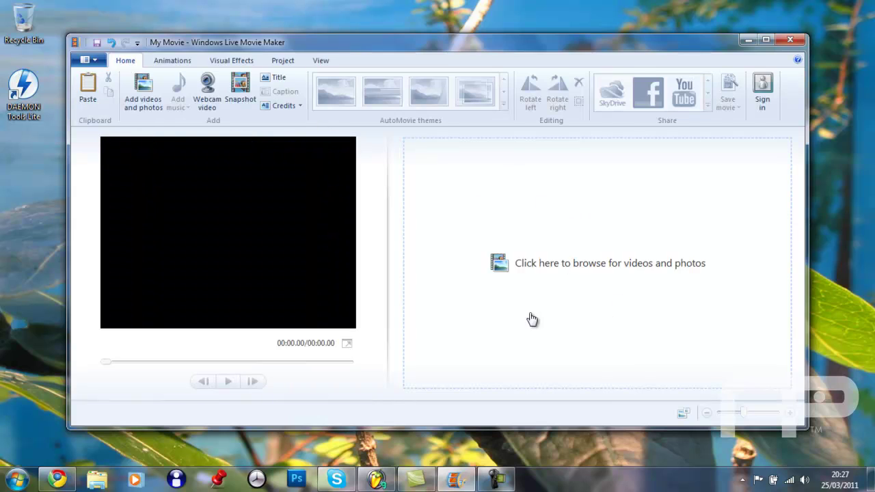
{"action": "left_click", "coordinate": [243, 90]}
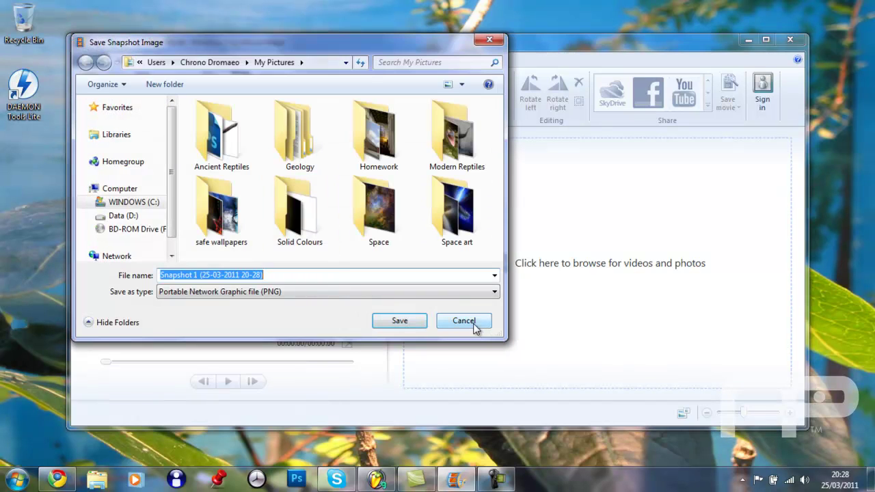
{"action": "left_click", "coordinate": [458, 319]}
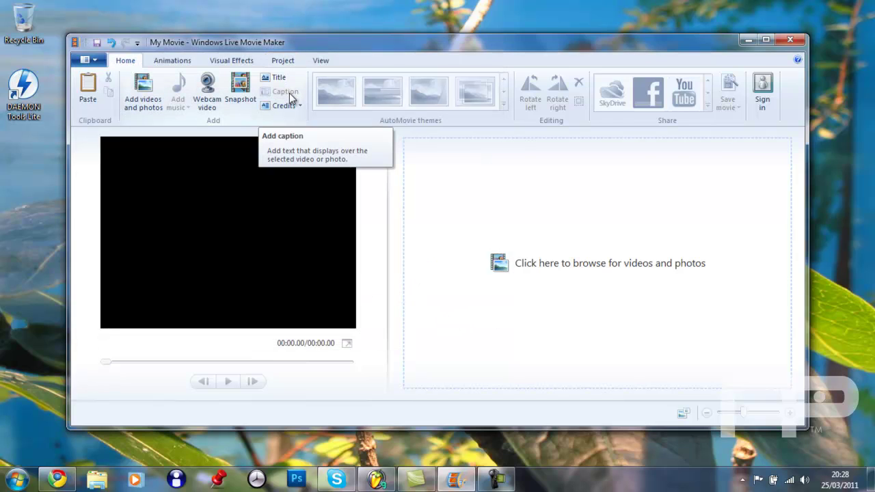
{"action": "left_click", "coordinate": [302, 109]}
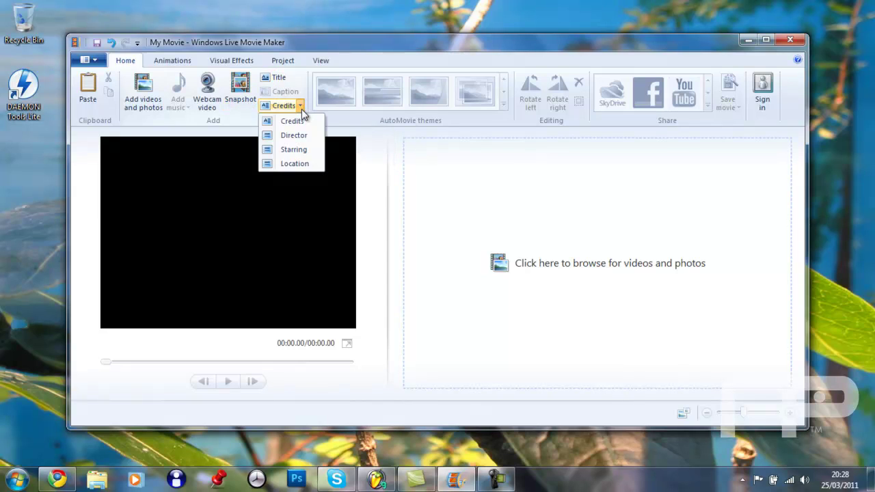
{"action": "left_click", "coordinate": [301, 108]}
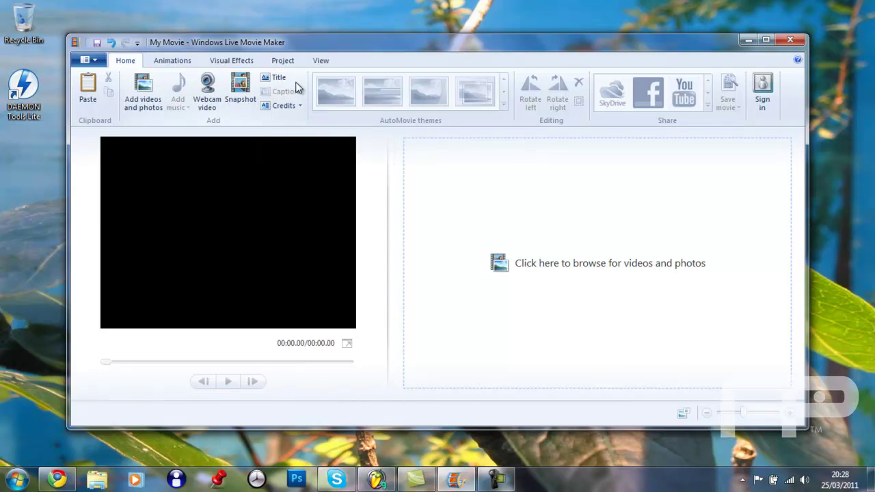
- Import the Baryonyx-Latu photo from the Ancient Reptiles folder as a 7-second storyboard clip
{"action": "left_click", "coordinate": [173, 61]}
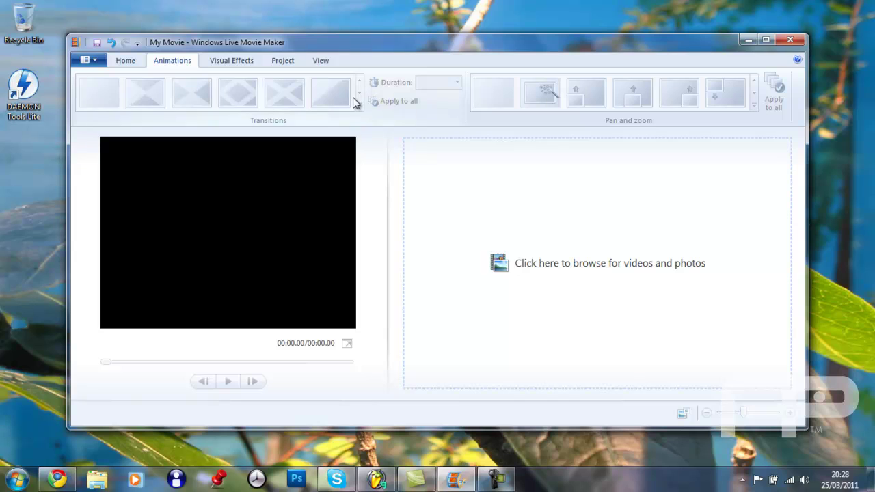
{"action": "left_click", "coordinate": [522, 255]}
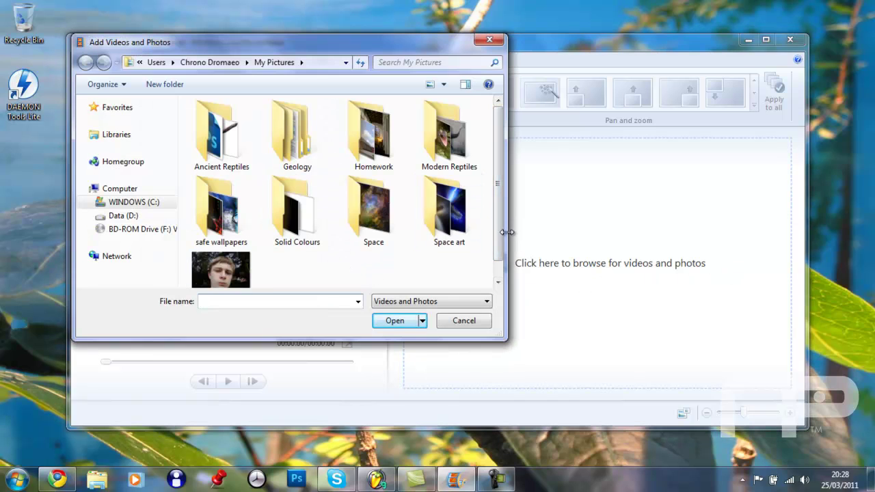
{"action": "scroll", "coordinate": [504, 243], "scroll_direction": "down", "scroll_amount": 1}
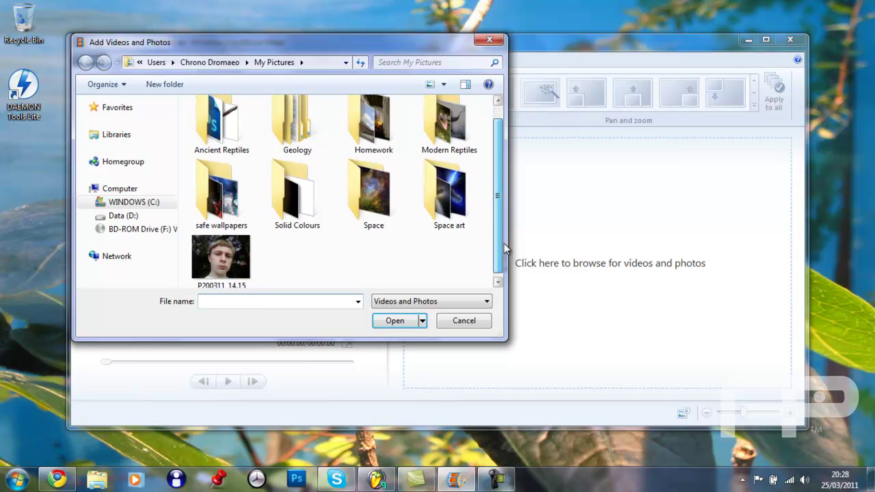
{"action": "double_click", "coordinate": [216, 123]}
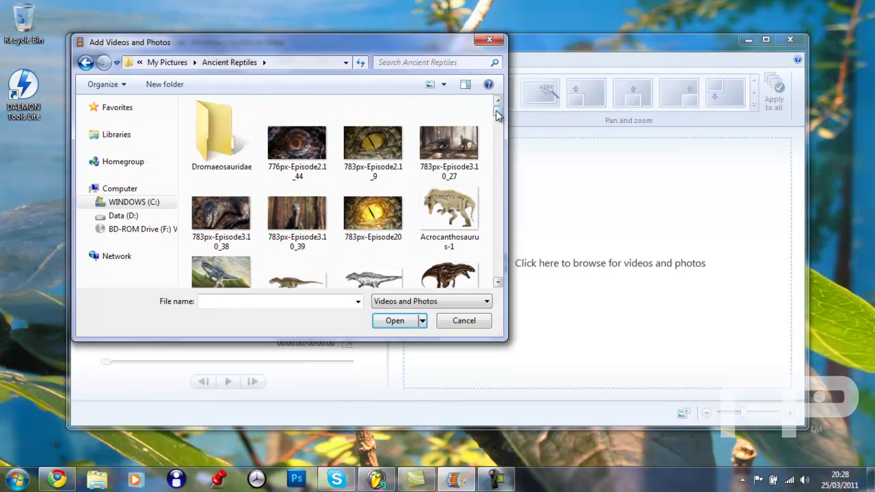
{"action": "left_click_drag", "start_coordinate": [498, 115], "coordinate": [499, 129]}
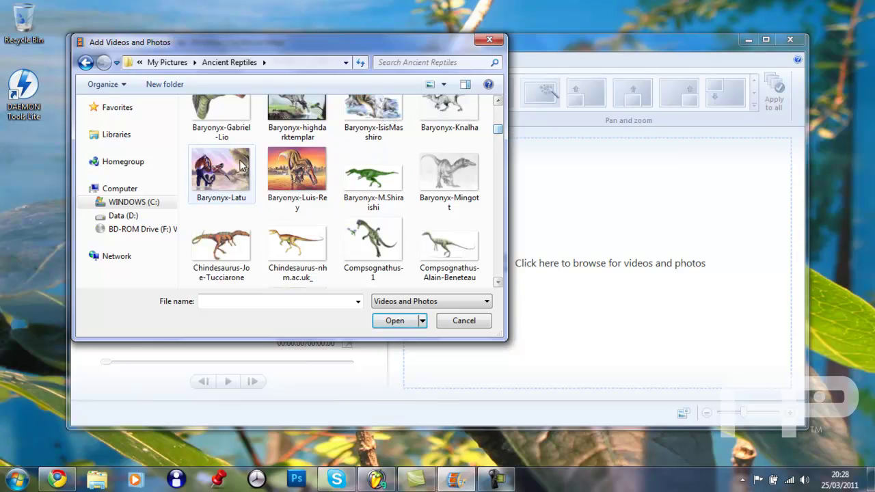
{"action": "double_click", "coordinate": [239, 166]}
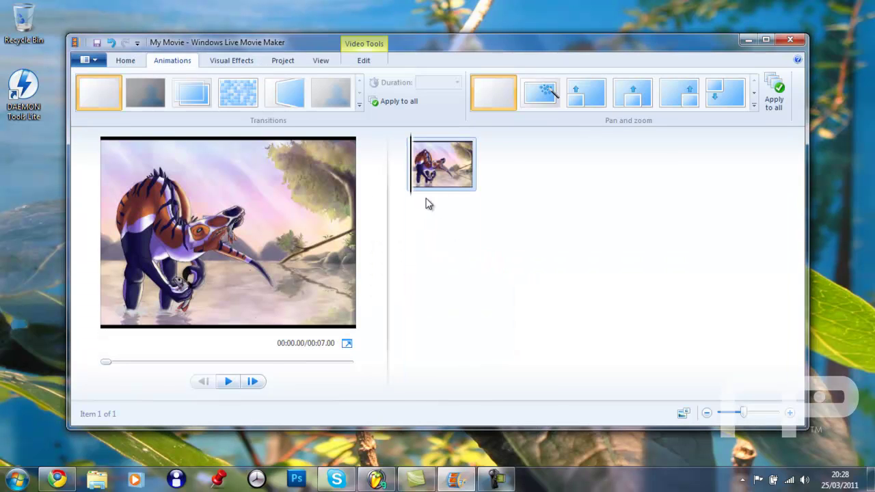
- Preview the transitions and pan-and-zoom effects, leaving the photo set to No transition
{"action": "left_click", "coordinate": [156, 96]}
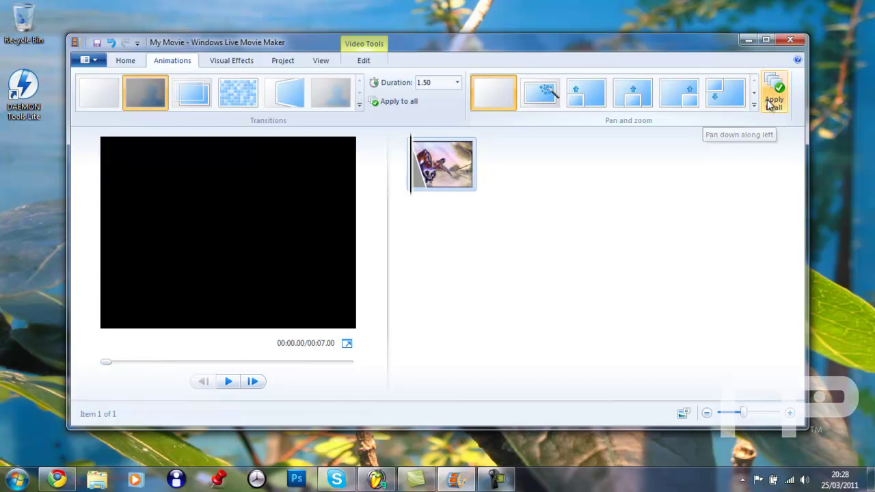
{"action": "left_click", "coordinate": [754, 97]}
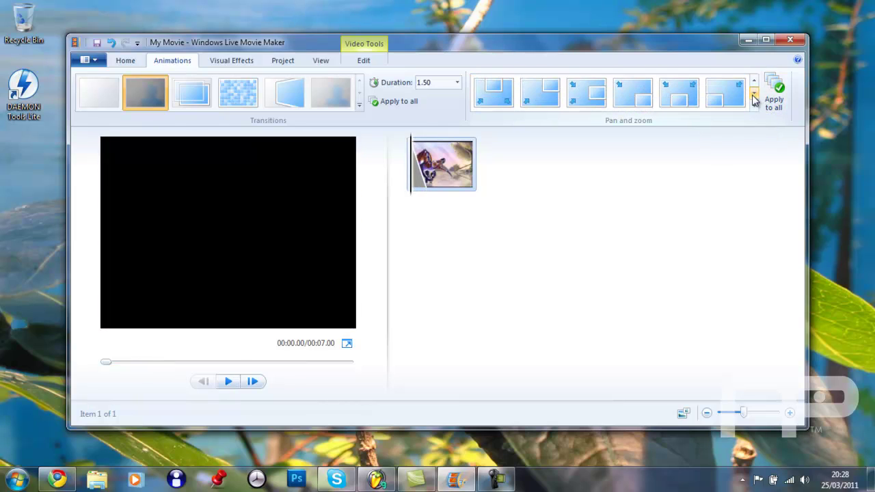
{"action": "left_click", "coordinate": [754, 97]}
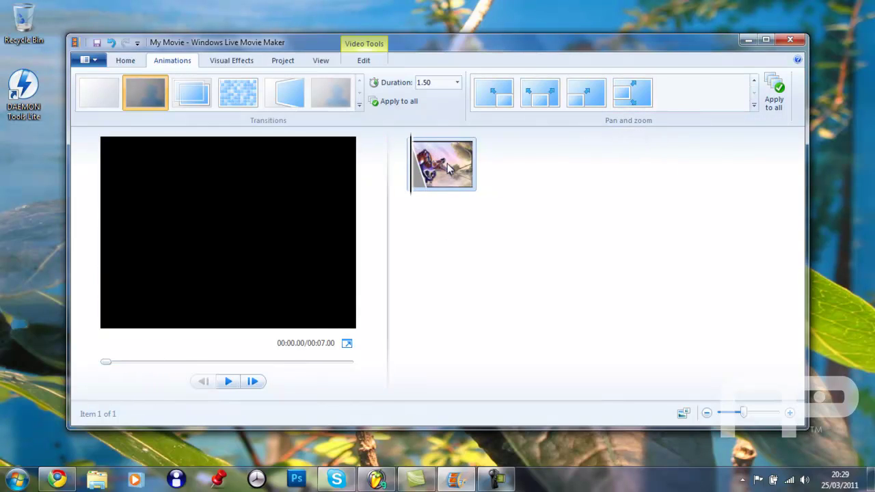
{"action": "mouse_move", "coordinate": [426, 184]}
{"action": "left_click", "coordinate": [103, 93]}
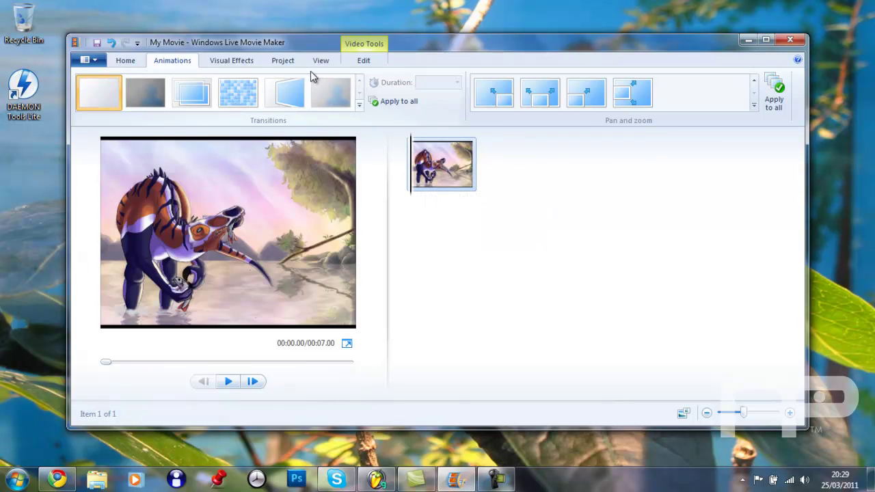
- Apply the Blur visual effect to the photo clip, browsing the remaining effect rows
{"action": "left_click", "coordinate": [227, 61]}
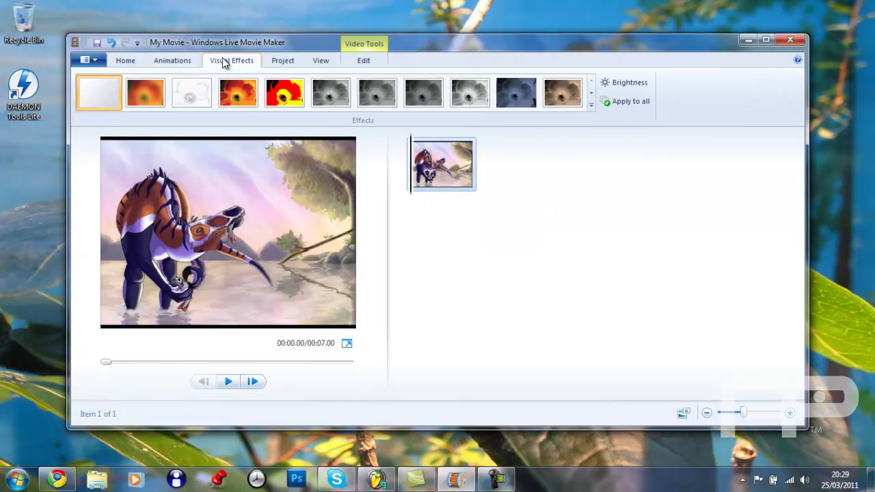
{"action": "left_click", "coordinate": [146, 92]}
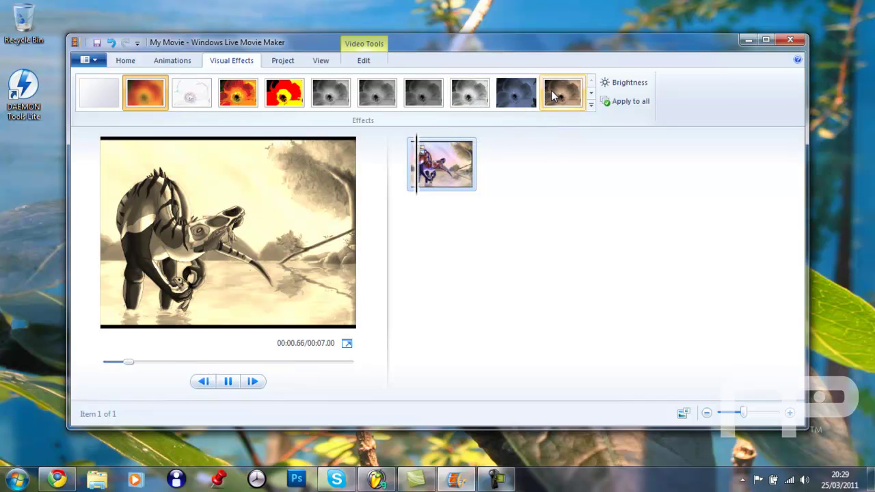
{"action": "left_click", "coordinate": [591, 93]}
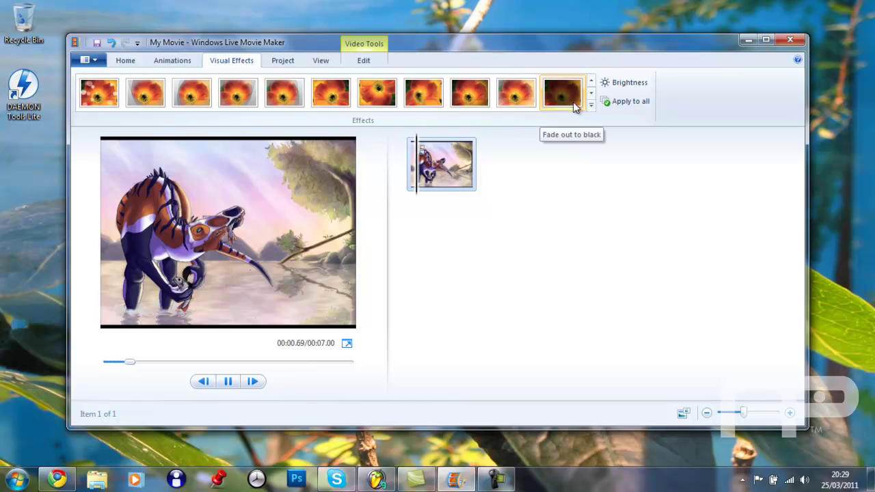
{"action": "left_click", "coordinate": [591, 92]}
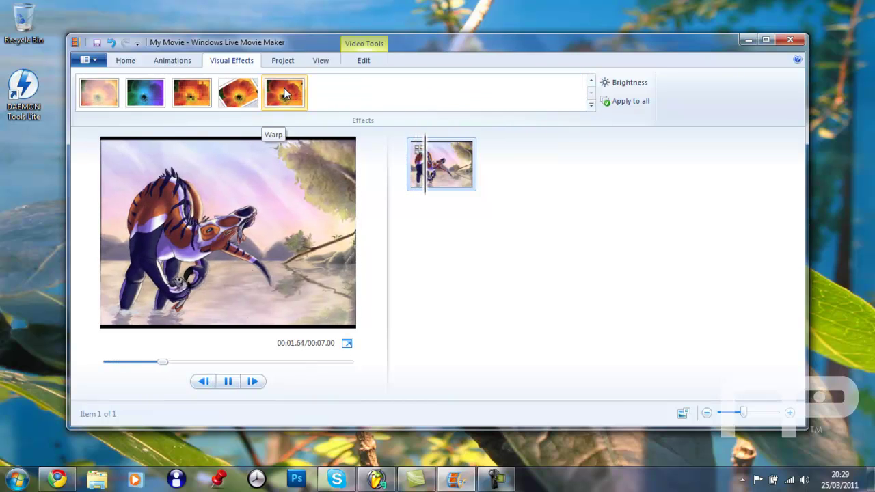
{"action": "left_click", "coordinate": [283, 60]}
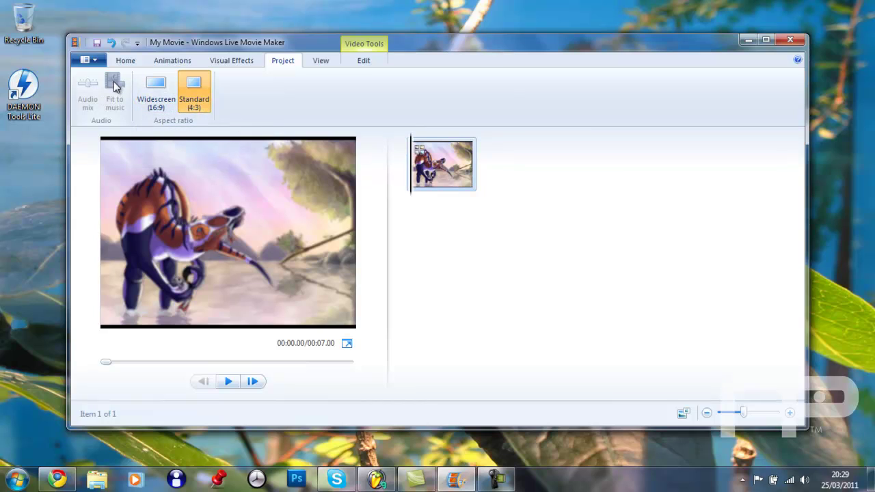
- Check the thumbnail size choices, then show the photo clip's edit options at 7.00 seconds
{"action": "left_click", "coordinate": [328, 63]}
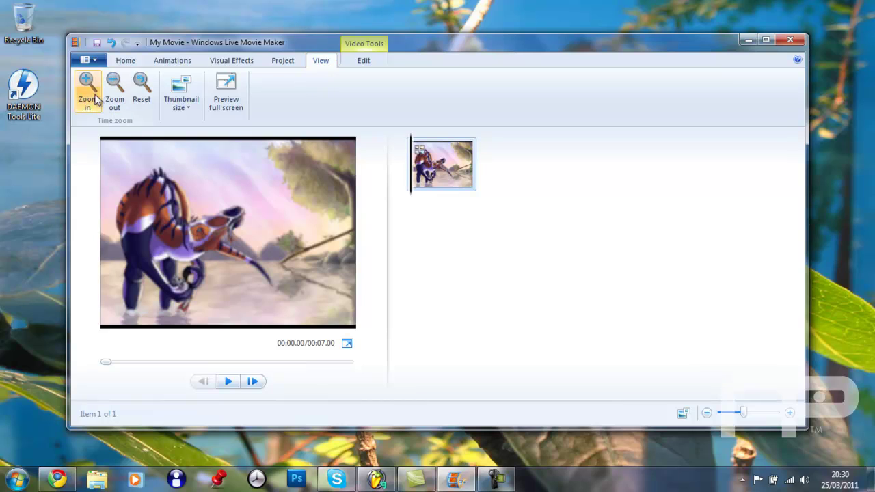
{"action": "left_click", "coordinate": [175, 95]}
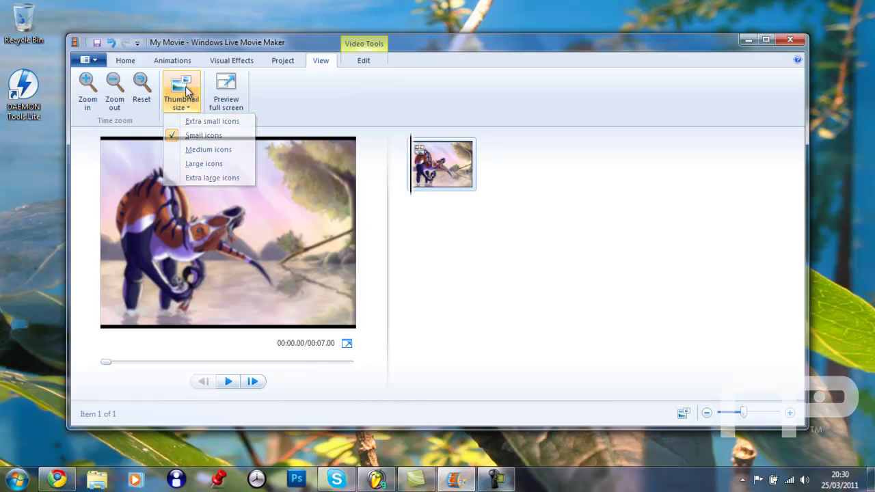
{"action": "left_click", "coordinate": [363, 62]}
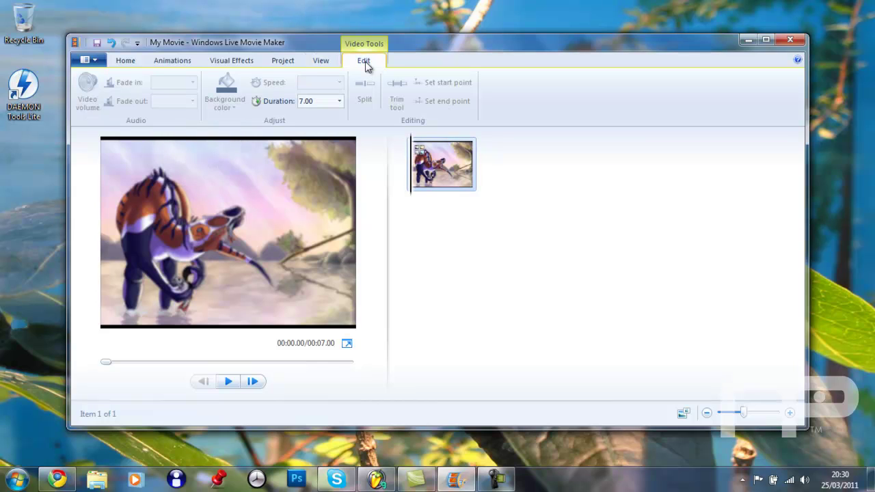
- Add 04 Set Me on Fire from Pendulum's Immersion album as background music
{"action": "left_click", "coordinate": [125, 59]}
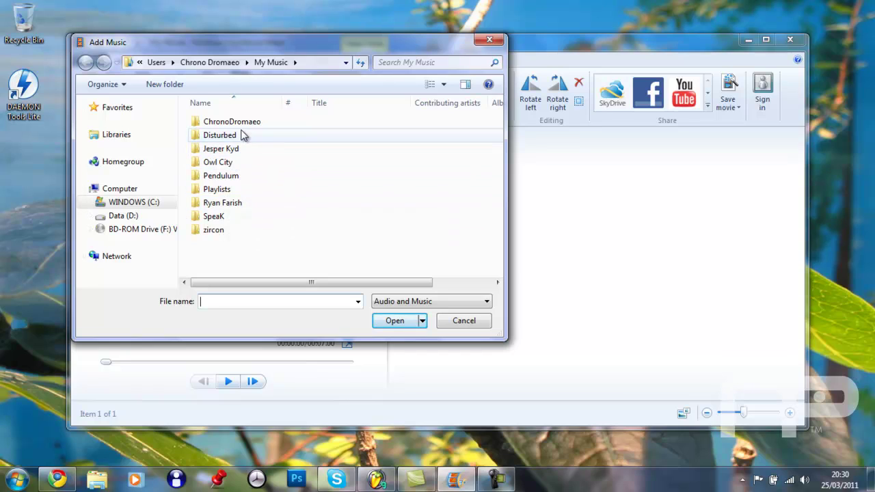
{"action": "double_click", "coordinate": [236, 179]}
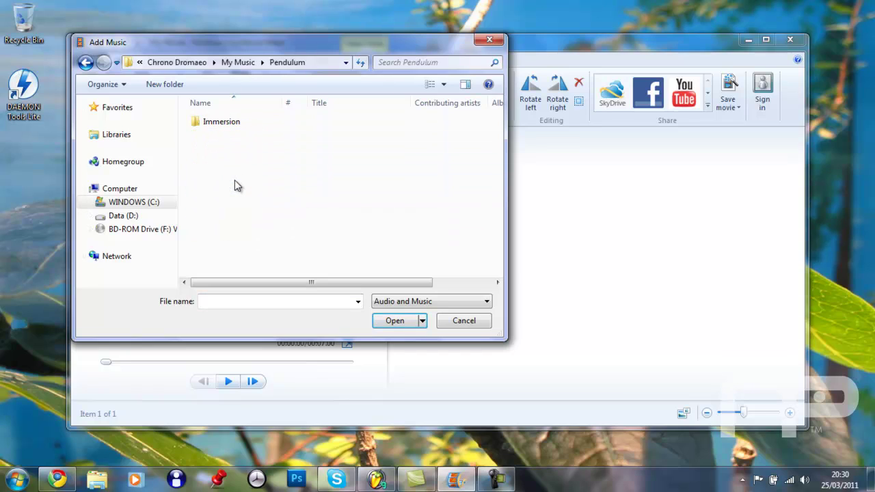
{"action": "double_click", "coordinate": [225, 122]}
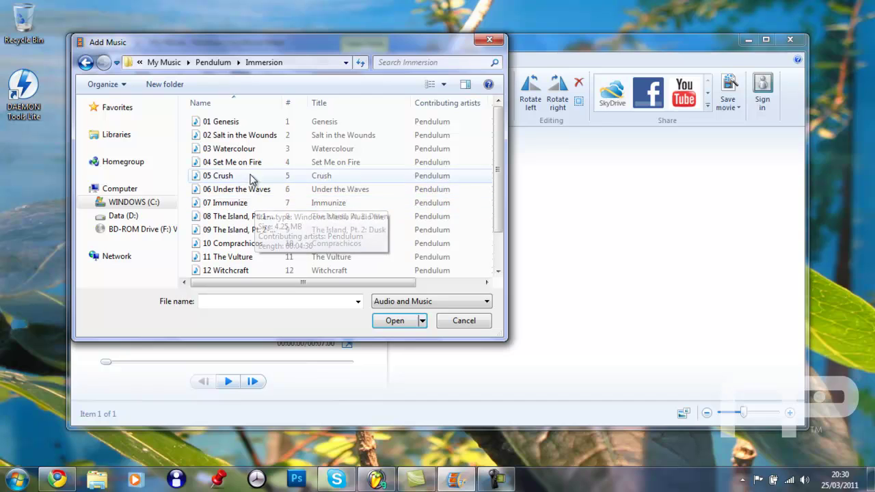
{"action": "double_click", "coordinate": [277, 162]}
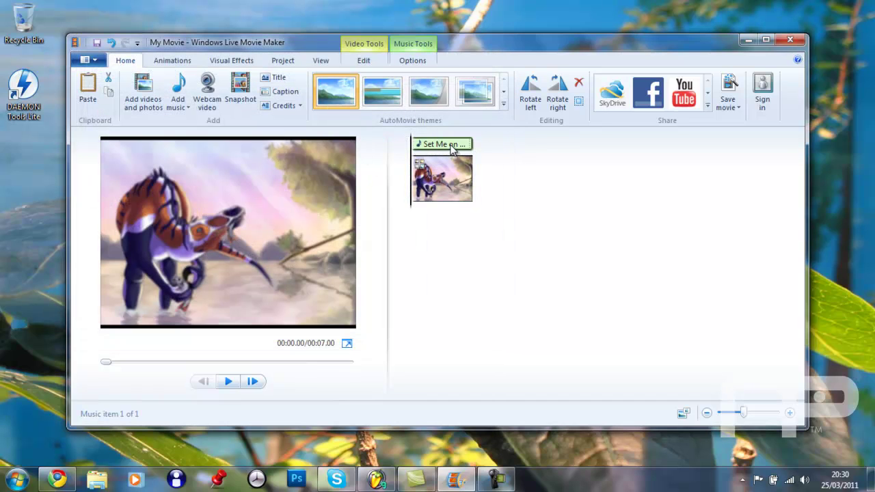
- Review the music track's fade-in and fade-out speeds, keeping fade-out at None
{"action": "left_click", "coordinate": [403, 63]}
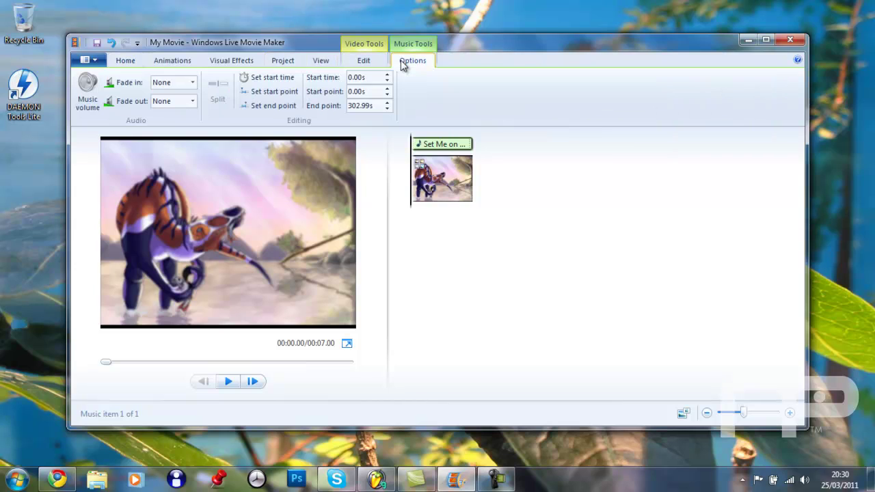
{"action": "left_click", "coordinate": [194, 85]}
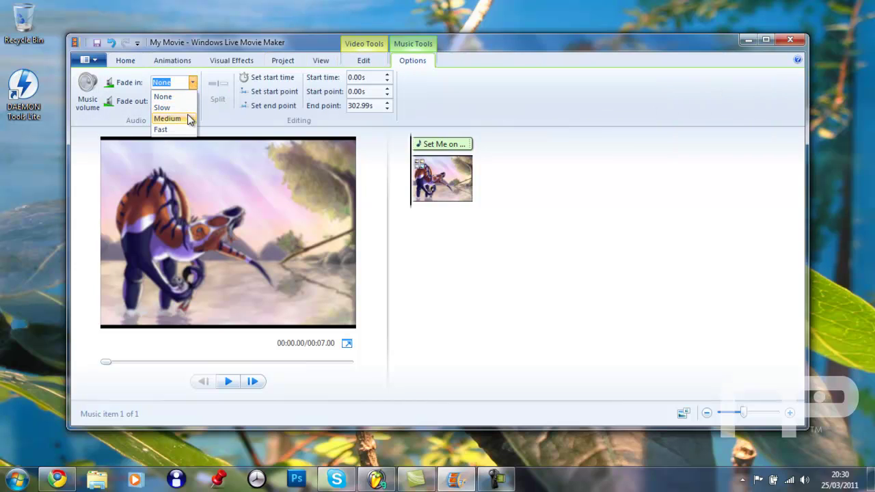
{"action": "left_click", "coordinate": [192, 101]}
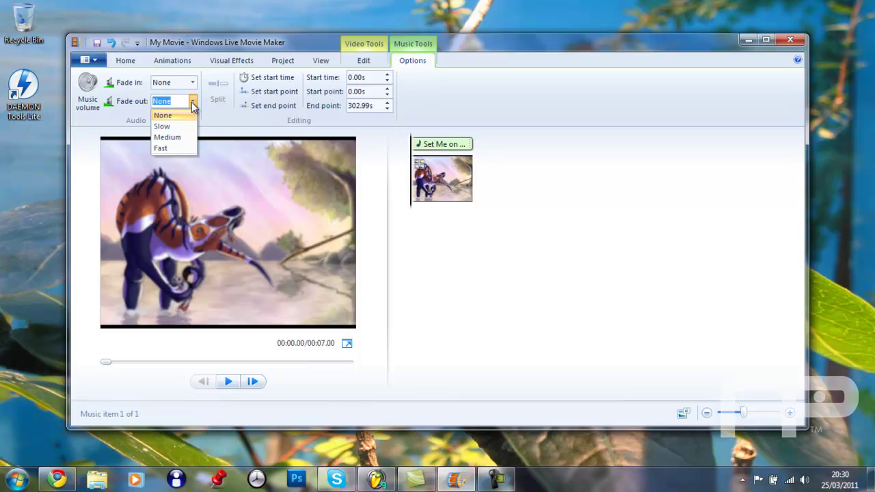
{"action": "left_click", "coordinate": [192, 101]}
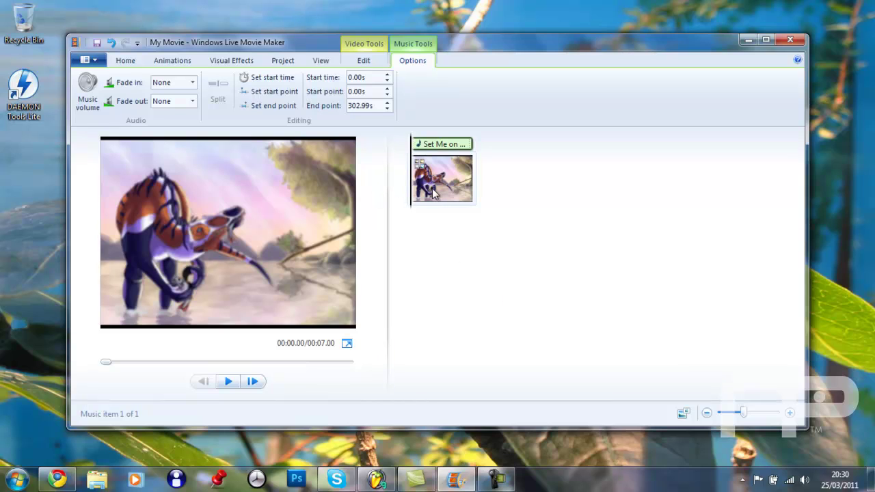
{"action": "mouse_move", "coordinate": [433, 193]}
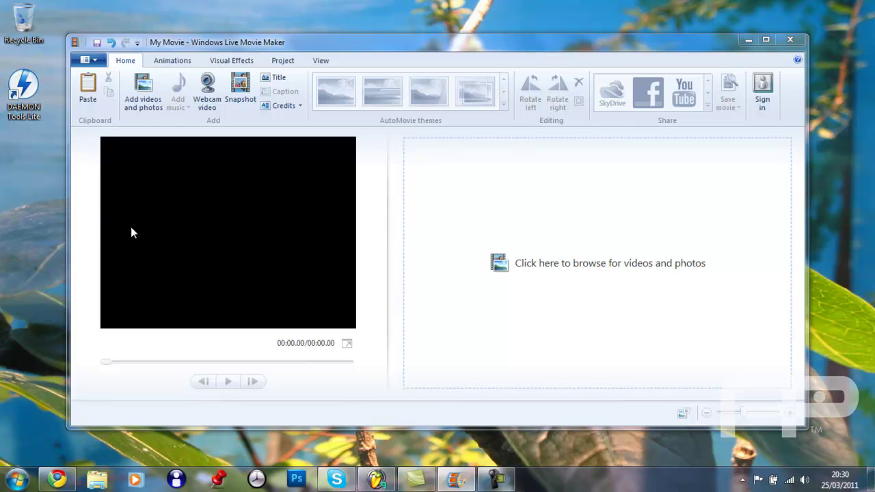
- Import the Megalosaurus Tribute MP4 from Documents > ArchaeozoicPictures > Natural History > Megalosaurus Tribute
{"action": "key", "text": "ctrl+i"}
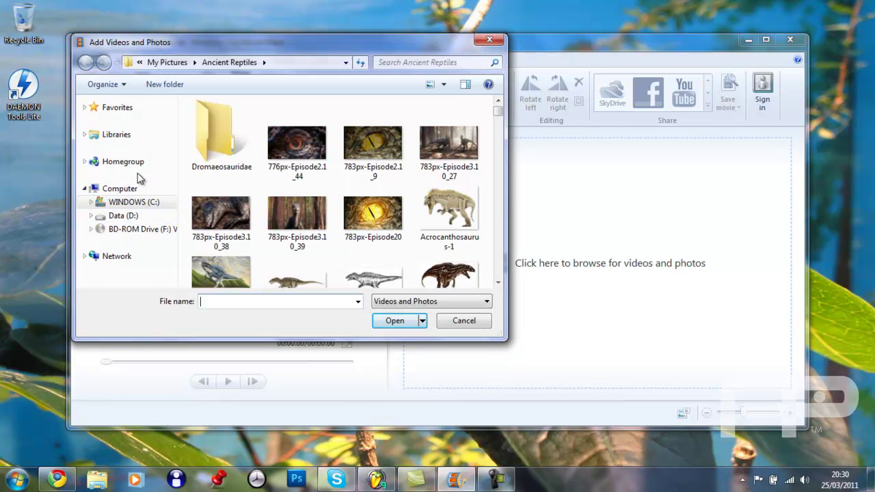
{"action": "left_click", "coordinate": [116, 135]}
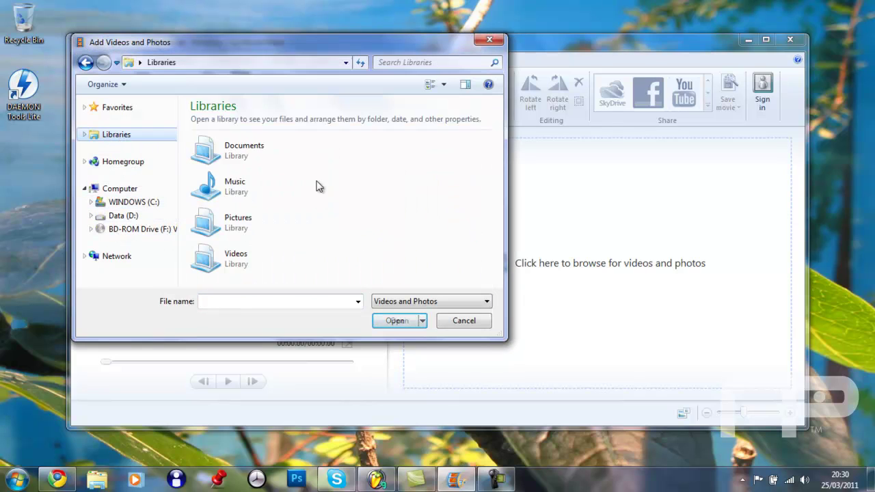
{"action": "double_click", "coordinate": [244, 152]}
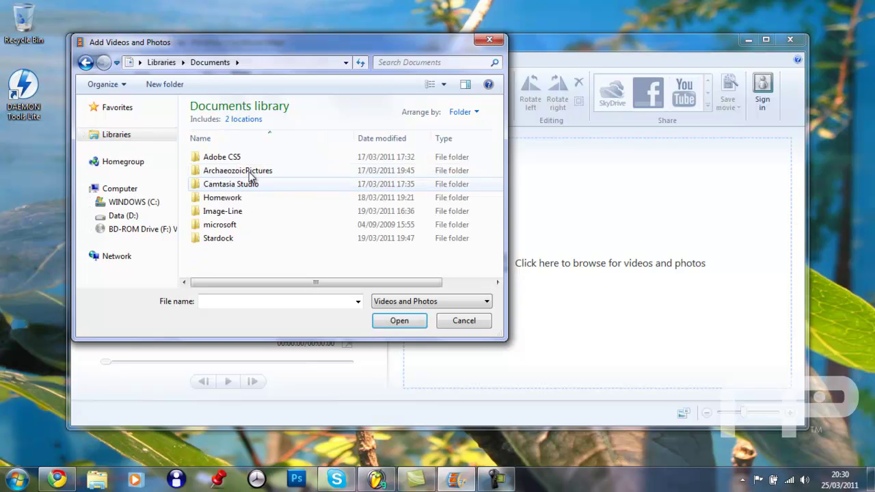
{"action": "double_click", "coordinate": [239, 171]}
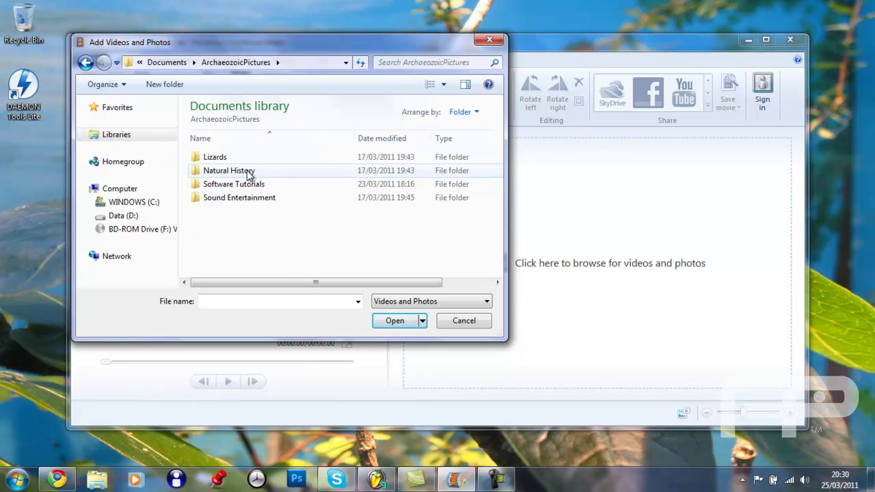
{"action": "double_click", "coordinate": [248, 173]}
{"action": "double_click", "coordinate": [233, 156]}
{"action": "left_click", "coordinate": [233, 157]}
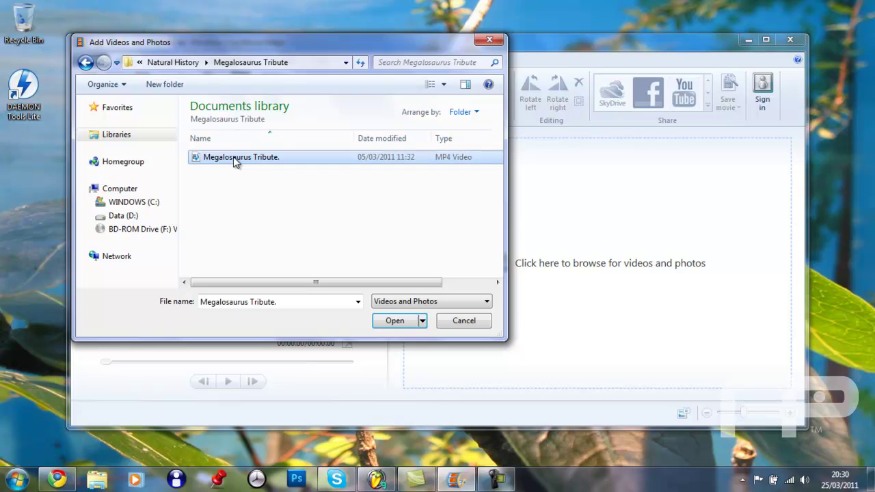
{"action": "double_click", "coordinate": [233, 157]}
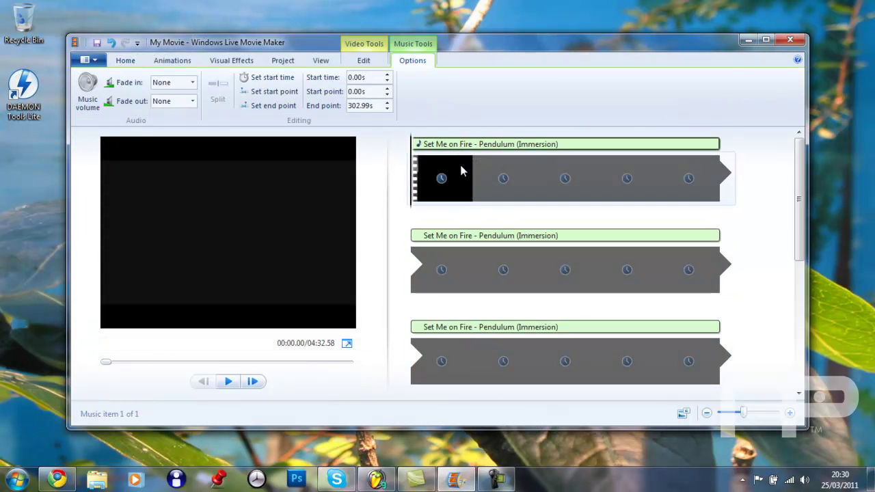
- Select the Megalosaurus Tribute video and move the preview to 00:19.47
{"action": "left_click", "coordinate": [442, 171]}
{"action": "left_click", "coordinate": [372, 61]}
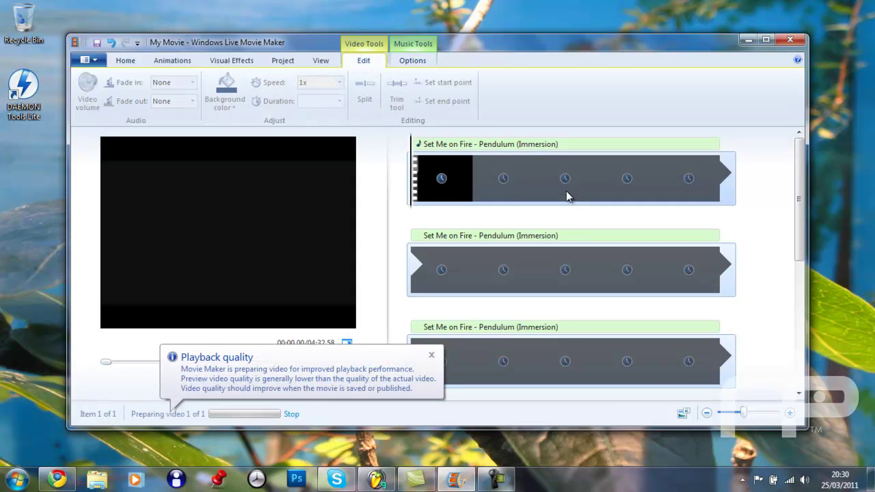
{"action": "left_click", "coordinate": [534, 179]}
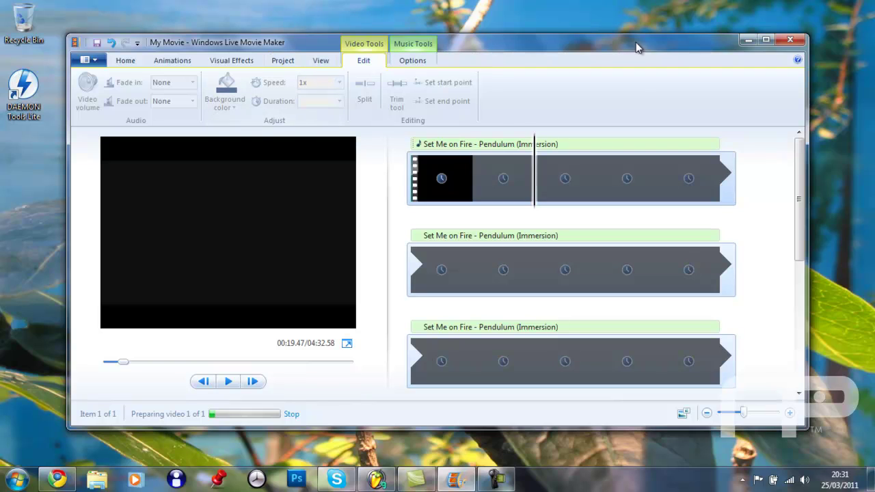
- Check the music track options, return to Home, then maximize and restore the window
{"action": "left_click", "coordinate": [417, 62]}
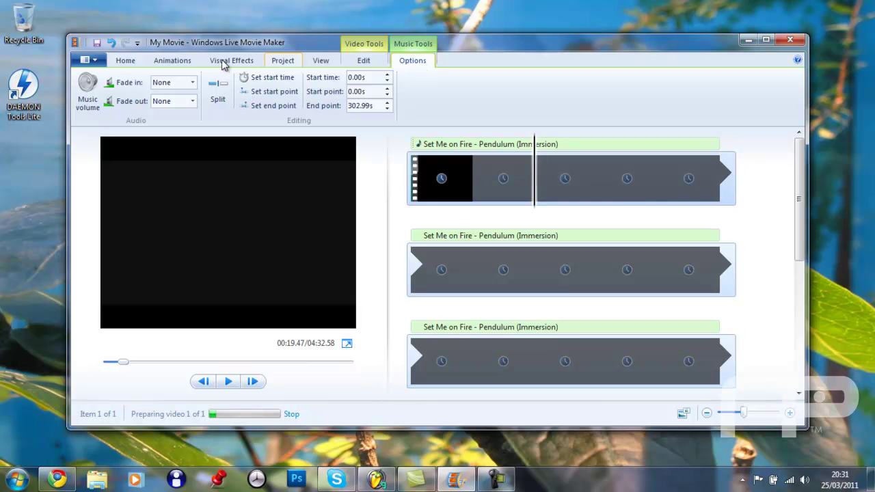
{"action": "left_click", "coordinate": [124, 61]}
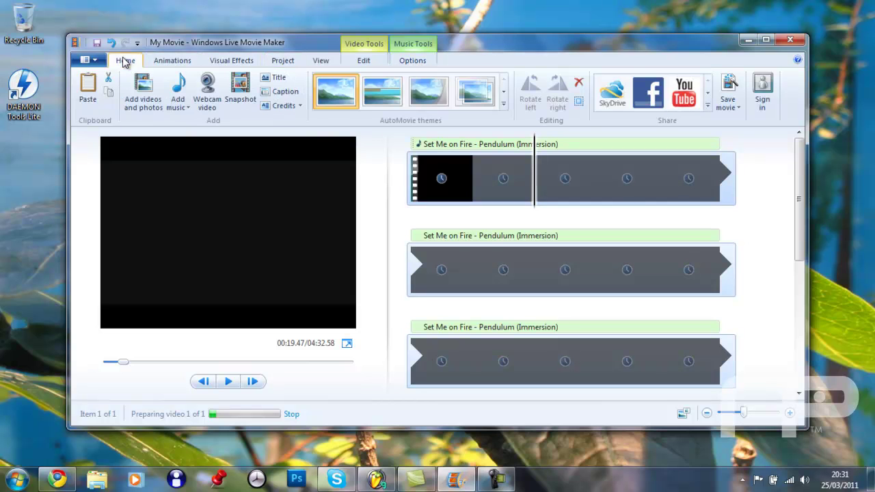
{"action": "double_click", "coordinate": [481, 43]}
{"action": "double_click", "coordinate": [596, 4]}
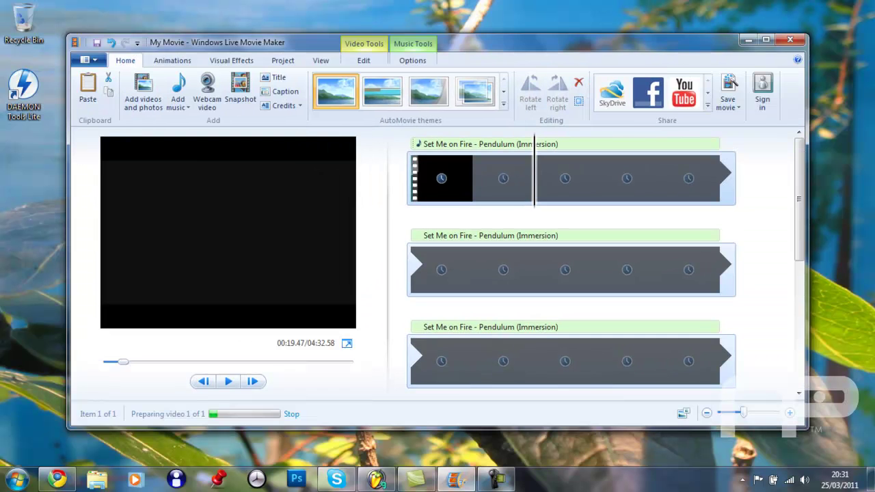
- Minimize Movie Maker to the desktop and bring up the screen recorder's Pause/Stop panel
{"action": "left_click", "coordinate": [746, 36]}
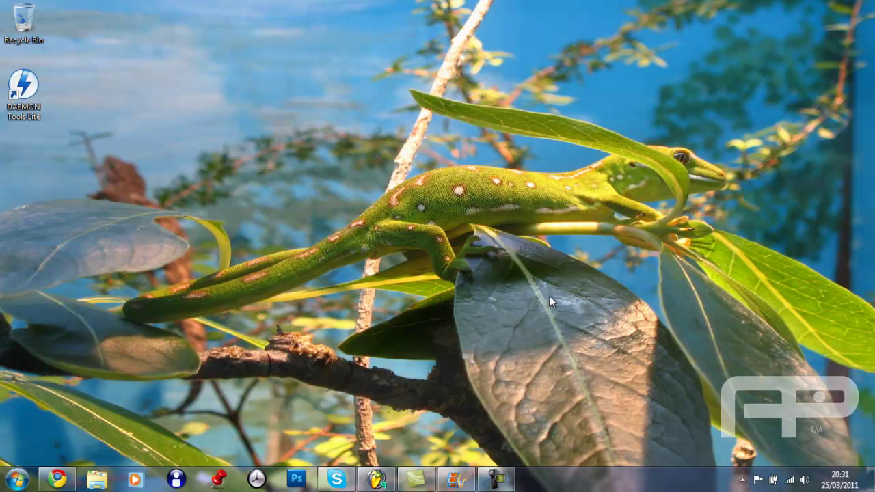
{"action": "left_click", "coordinate": [499, 484]}
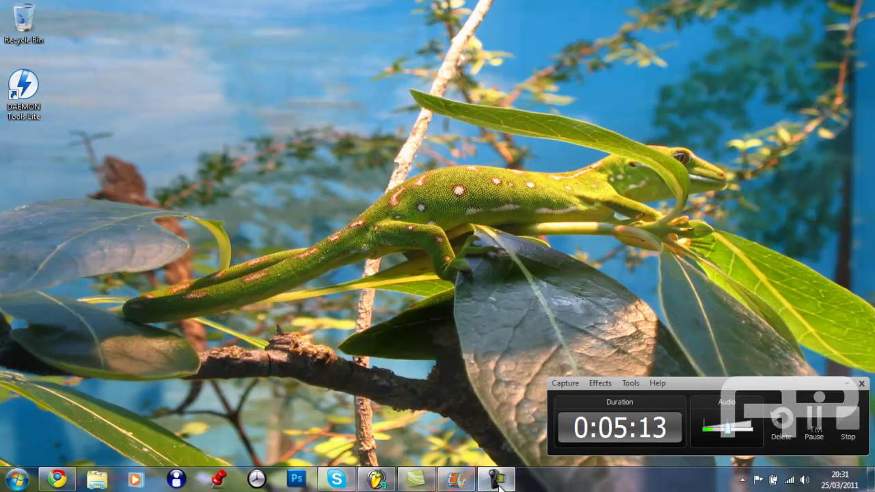